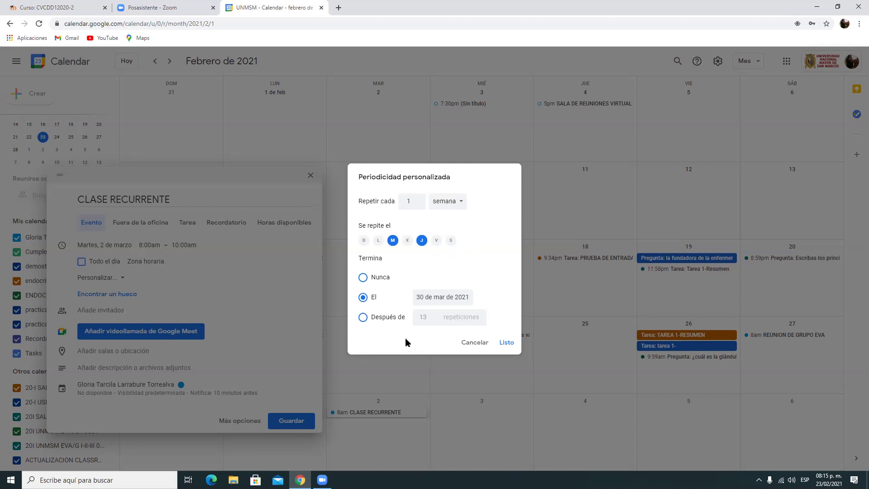
Accept the weekly Tuesday and Thursday recurrence until 30 March 2021, add a Google Meet video call and save the CLASE RECURRENTE event
{"action": "left_click", "coordinate": [506, 346]}
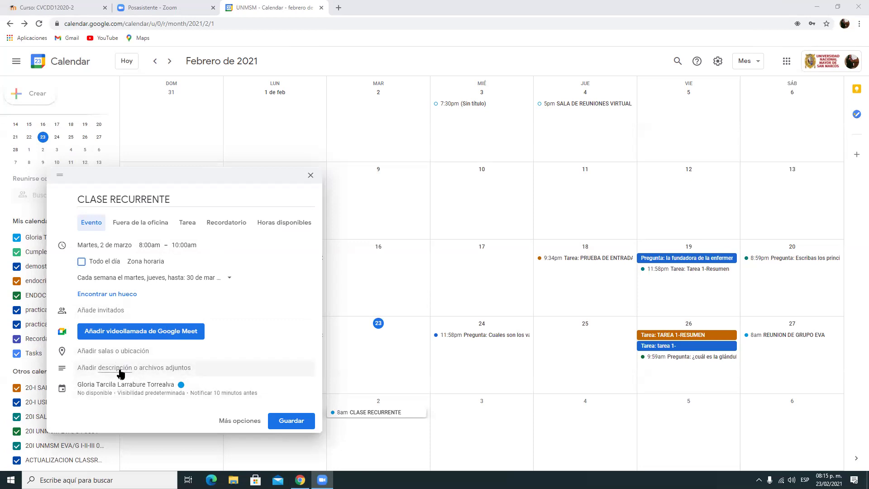
{"action": "left_click", "coordinate": [132, 333]}
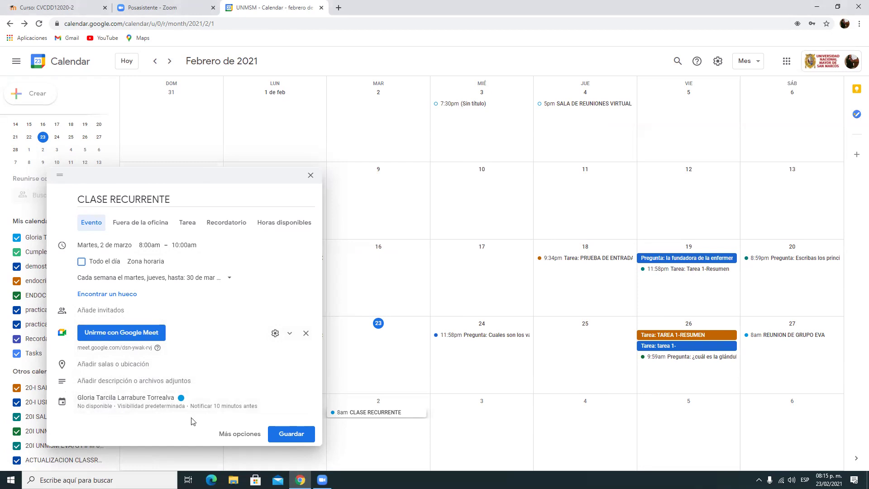
{"action": "left_click", "coordinate": [283, 434]}
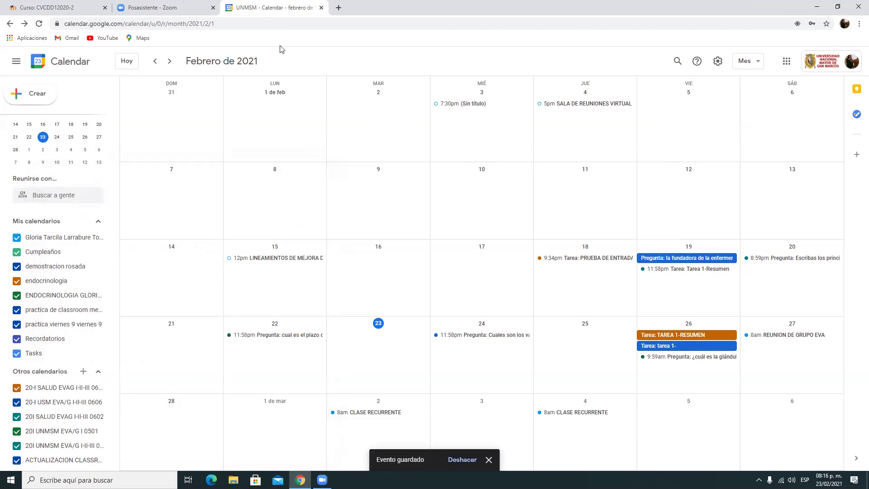
Open the 2 March 2021 CLASE RECURRENTE event for editing and set its start time to 10:00am
{"action": "left_click", "coordinate": [168, 61]}
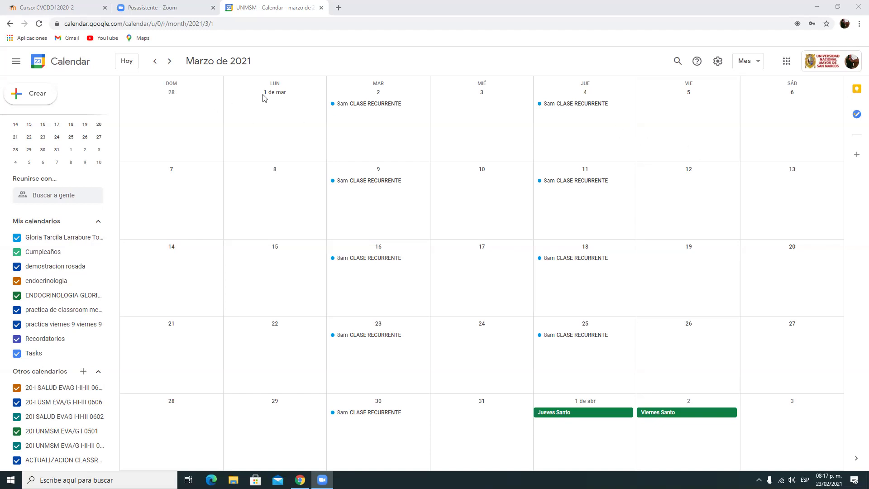
{"action": "left_click", "coordinate": [374, 105]}
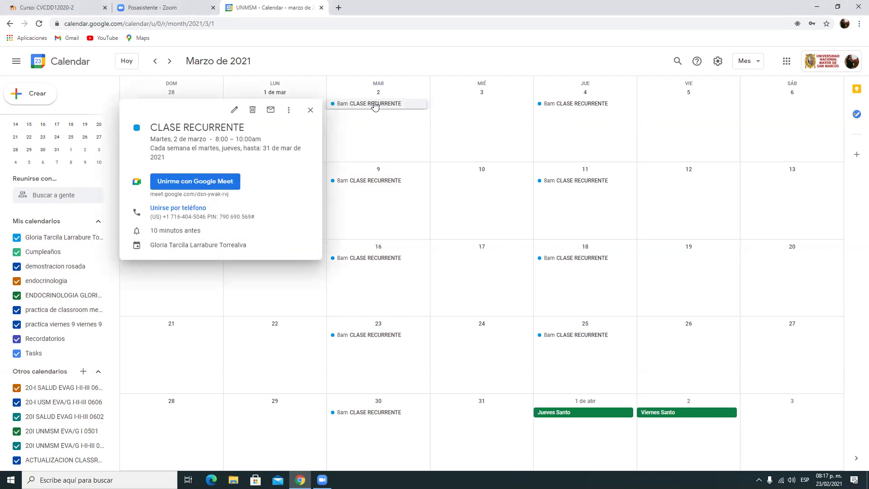
{"action": "left_click", "coordinate": [233, 111]}
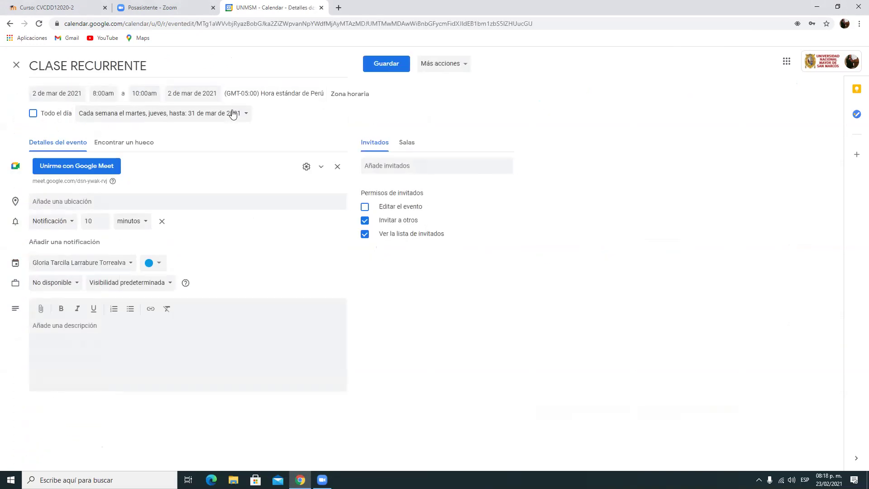
{"action": "left_click", "coordinate": [108, 95]}
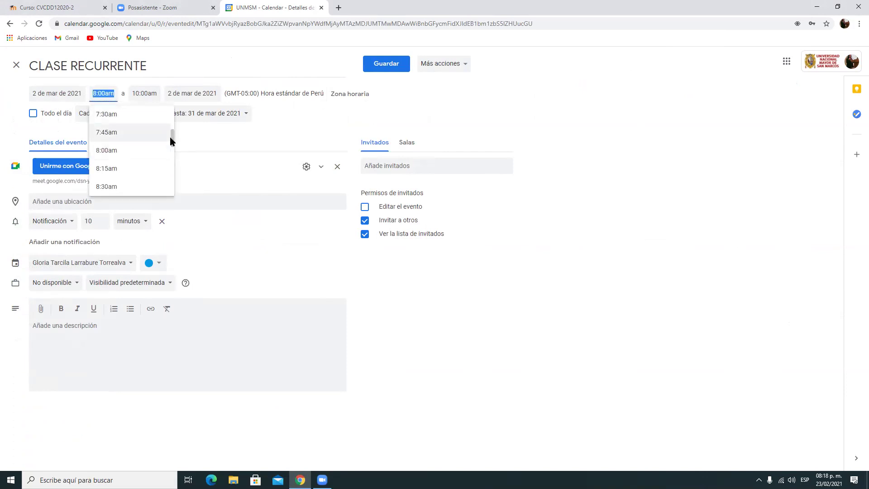
{"action": "left_click", "coordinate": [173, 149]}
{"action": "scroll", "coordinate": [171, 147], "scroll_direction": "down", "scroll_amount": 4}
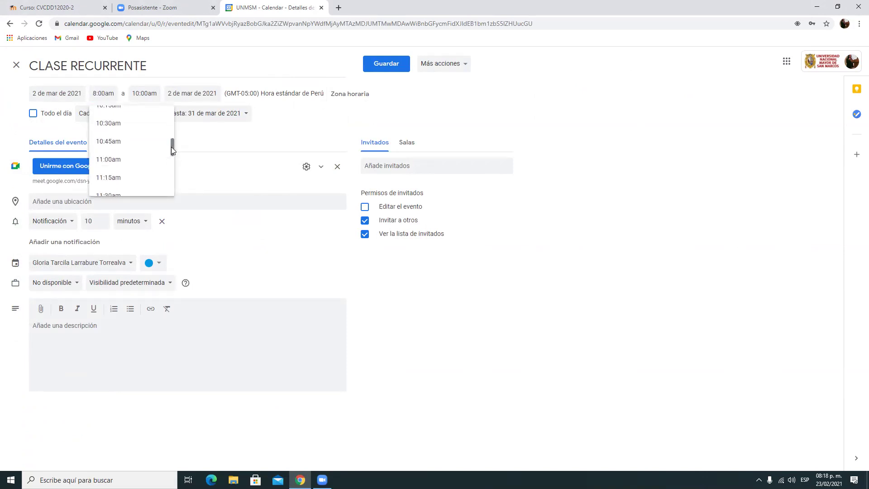
{"action": "scroll", "coordinate": [172, 144], "scroll_direction": "up", "scroll_amount": 2}
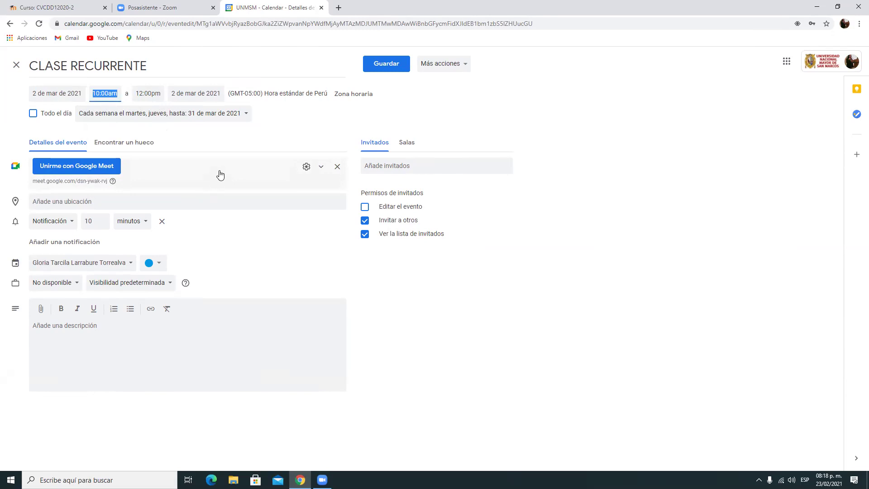
Save the edited CLASE RECURRENTE event, applying the change to all events in the series
{"action": "left_click", "coordinate": [388, 66]}
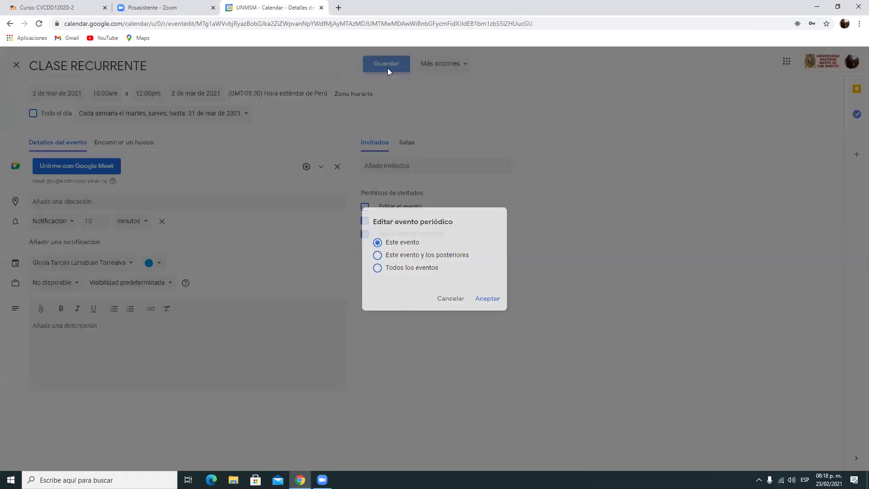
{"action": "left_click", "coordinate": [377, 255]}
{"action": "left_click", "coordinate": [377, 269]}
{"action": "left_click", "coordinate": [485, 300]}
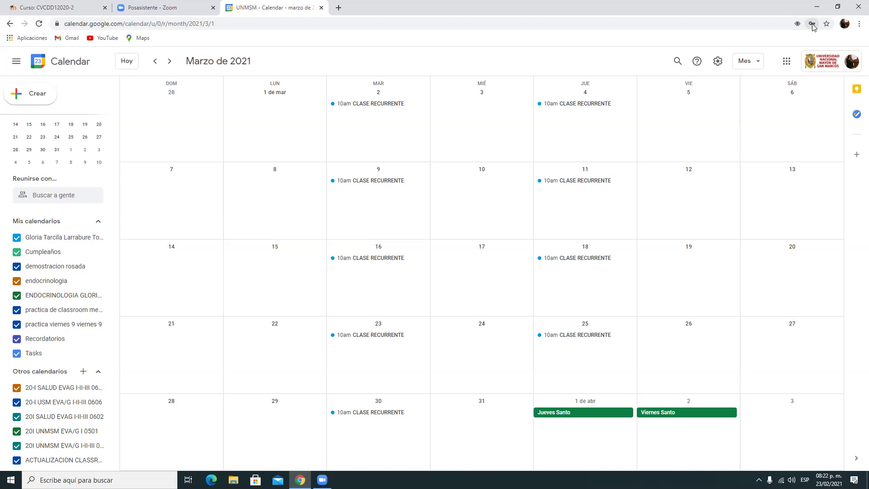
Switch to Google Classroom from a new browser tab and open the uppercase ENDOCRINOLOGIA class
{"action": "left_click", "coordinate": [339, 9]}
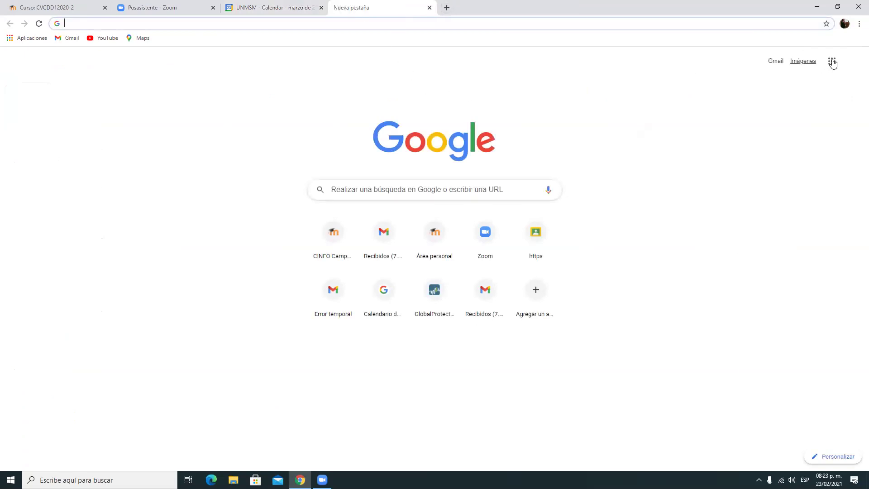
{"action": "left_click", "coordinate": [831, 62]}
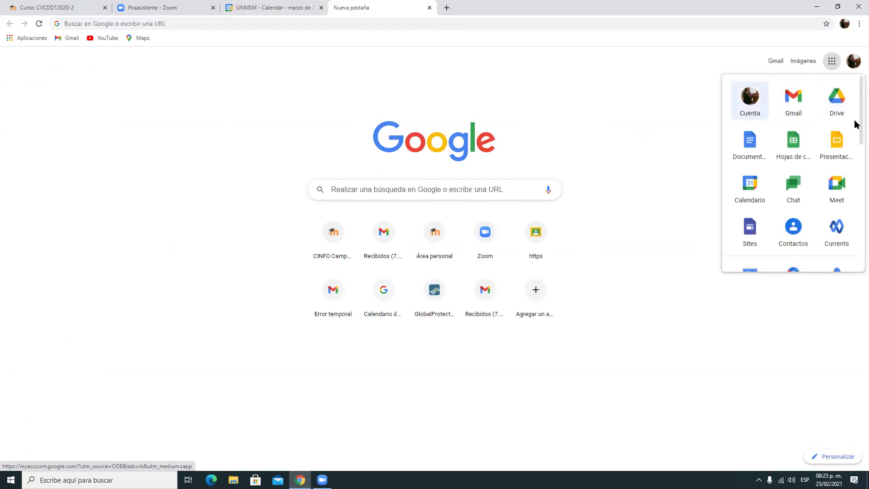
{"action": "scroll", "coordinate": [742, 212], "scroll_direction": "down", "scroll_amount": 7}
{"action": "scroll", "coordinate": [749, 182], "scroll_direction": "down", "scroll_amount": 1}
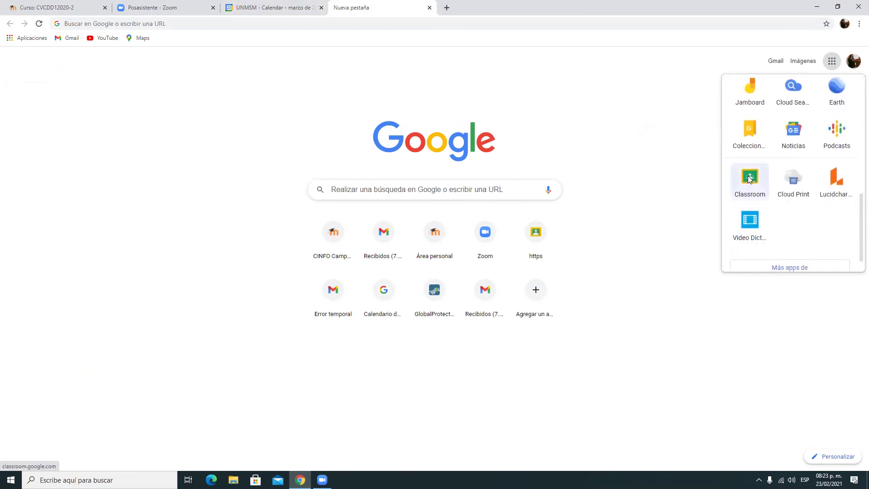
{"action": "left_click", "coordinate": [749, 179]}
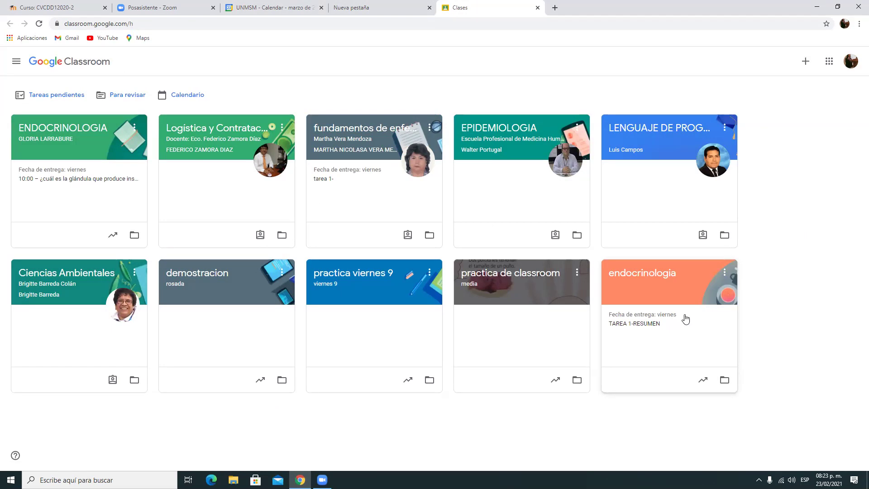
{"action": "left_click", "coordinate": [73, 146]}
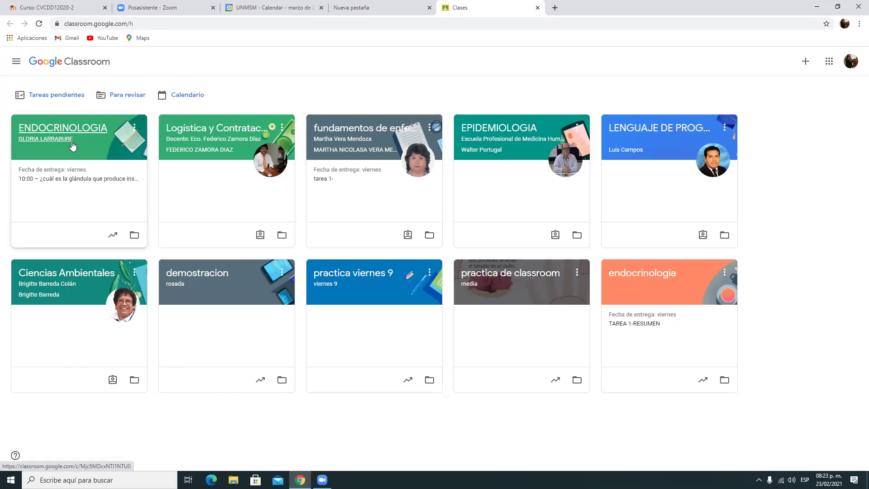
{"action": "left_click", "coordinate": [71, 142]}
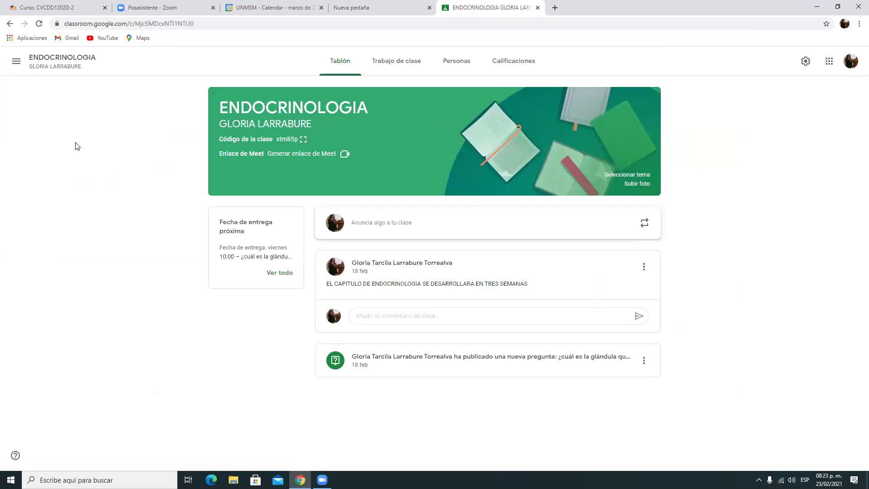
Add a topic named CLASE SINCRONA to the classwork of ENDOCRINOLOGIA
{"action": "left_click", "coordinate": [399, 64]}
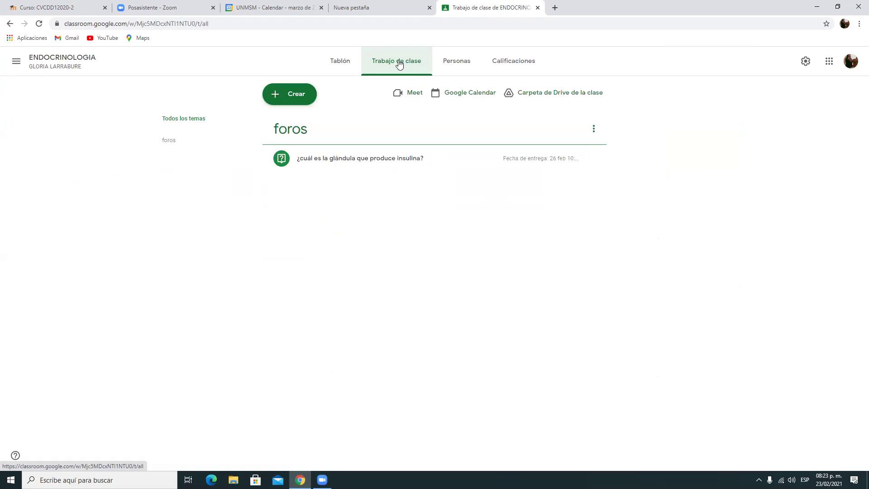
{"action": "left_click", "coordinate": [289, 94]}
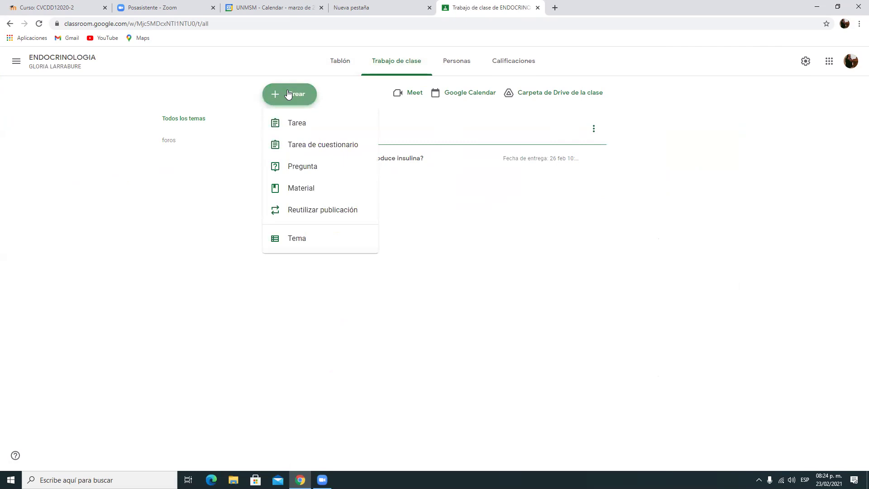
{"action": "left_click", "coordinate": [294, 241]}
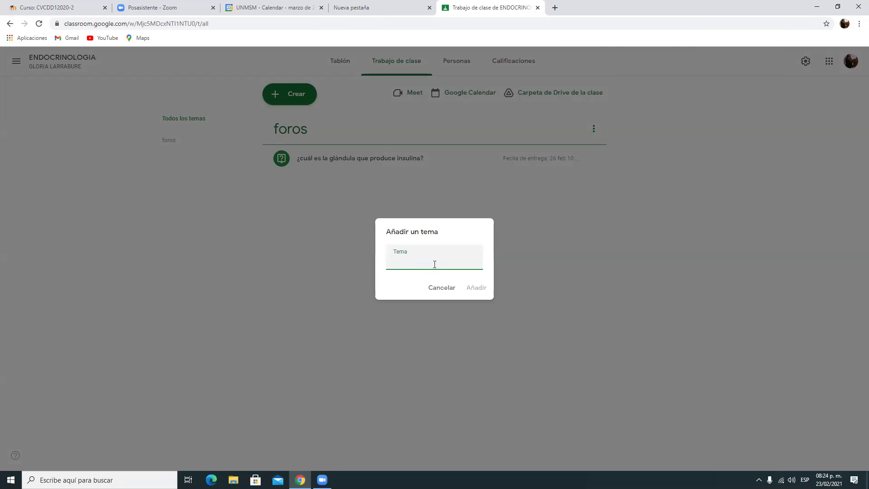
{"action": "type", "text": "CLASE SINCRONA"}
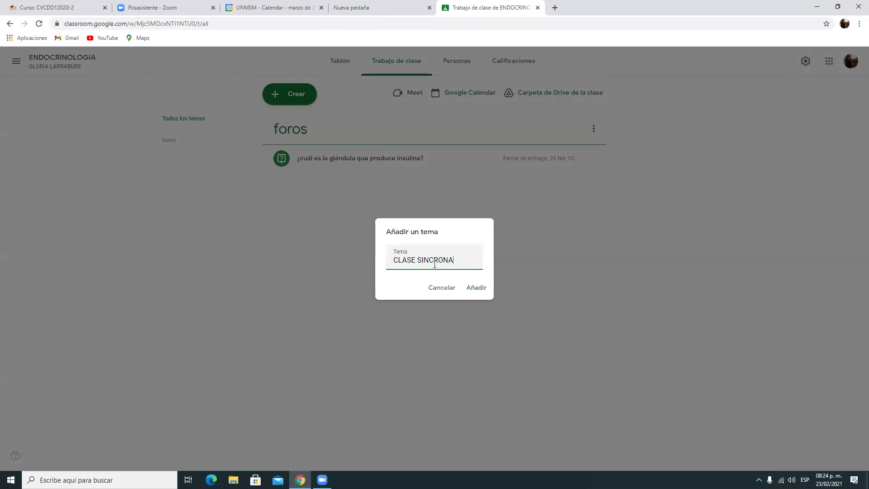
{"action": "left_click", "coordinate": [475, 288]}
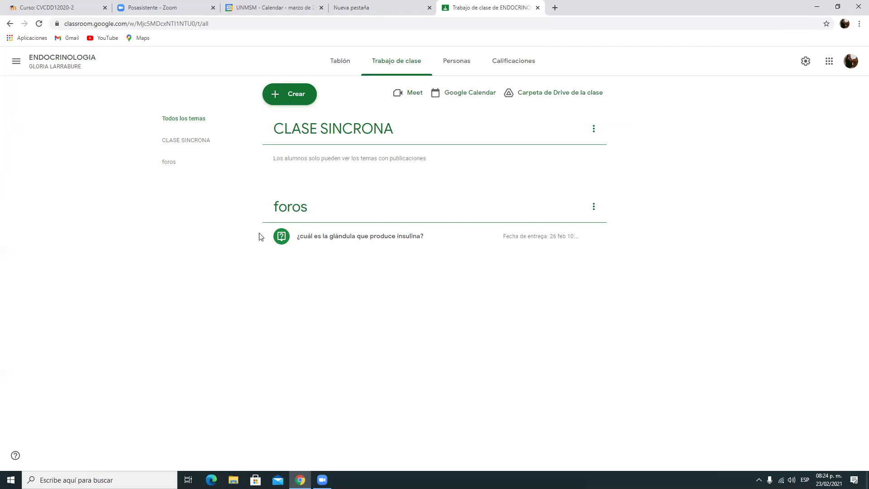
Create a new classwork material titled "ACCESO A LA CLASE SINCRONA"
{"action": "left_click", "coordinate": [289, 95]}
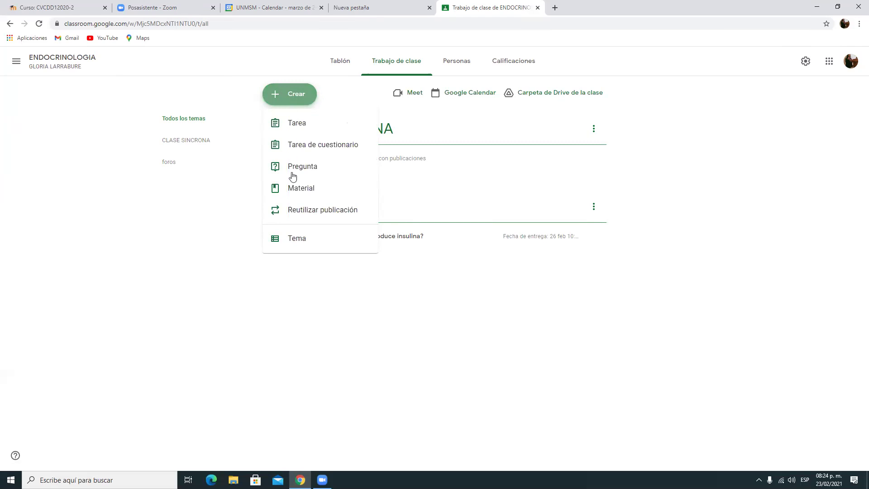
{"action": "left_click", "coordinate": [294, 189]}
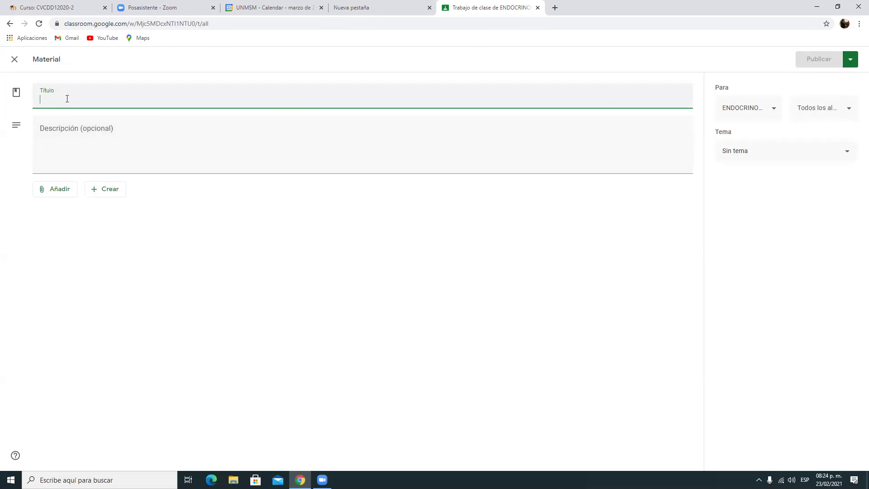
{"action": "type", "text": "AQ"}
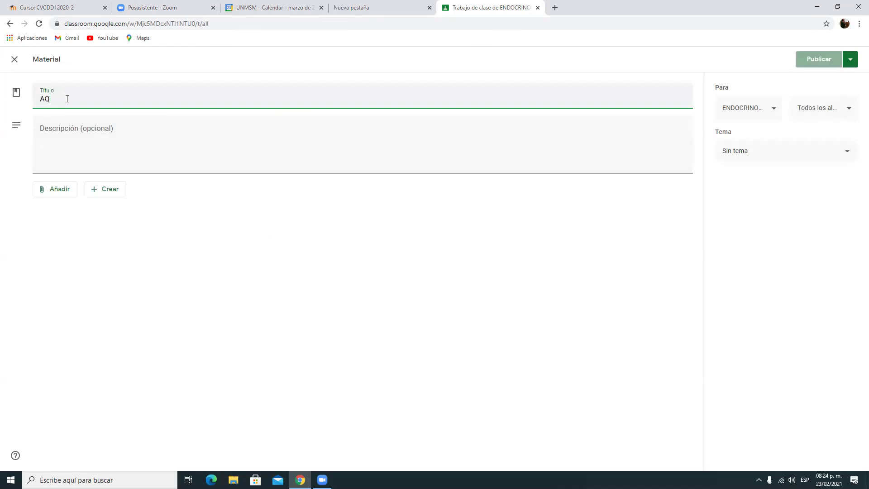
{"action": "key", "text": "BackSpace"}
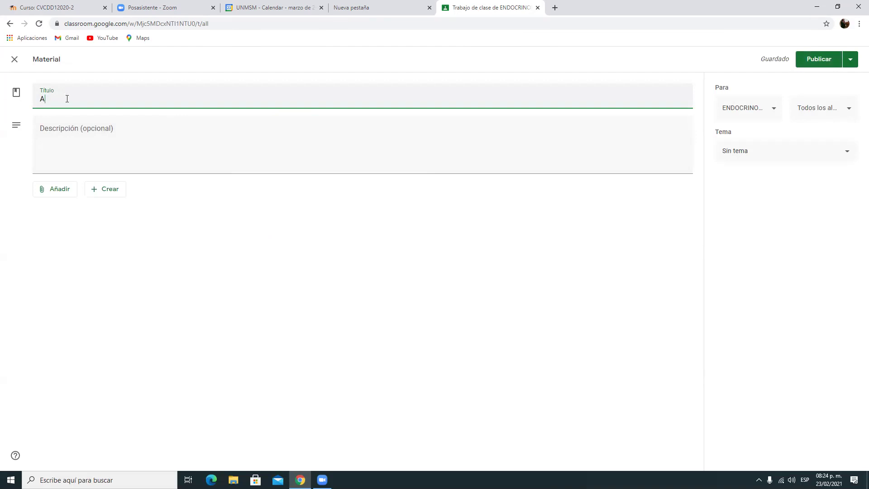
{"action": "type", "text": "CCESO A LA CLASE SINCRONA"}
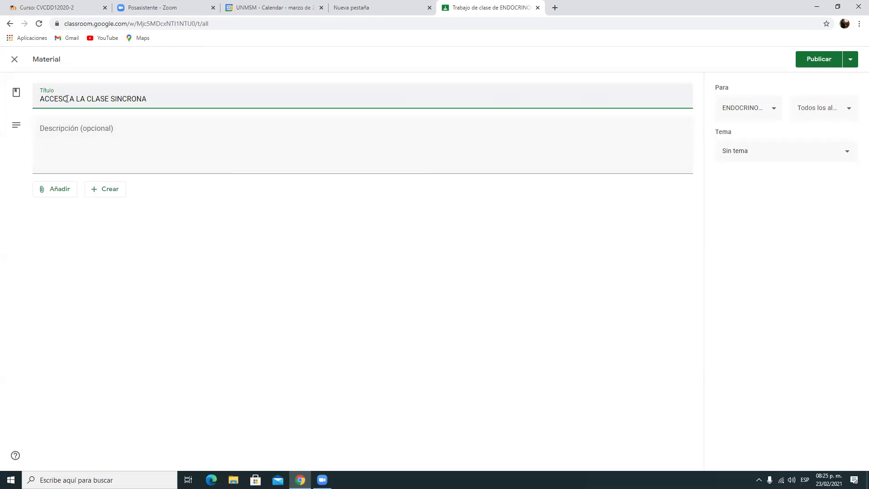
Enter the description "Señores estudiantes:" followed on a new line by "A través de este link podrán acceder a las clases síncronas"
{"action": "left_click", "coordinate": [51, 151]}
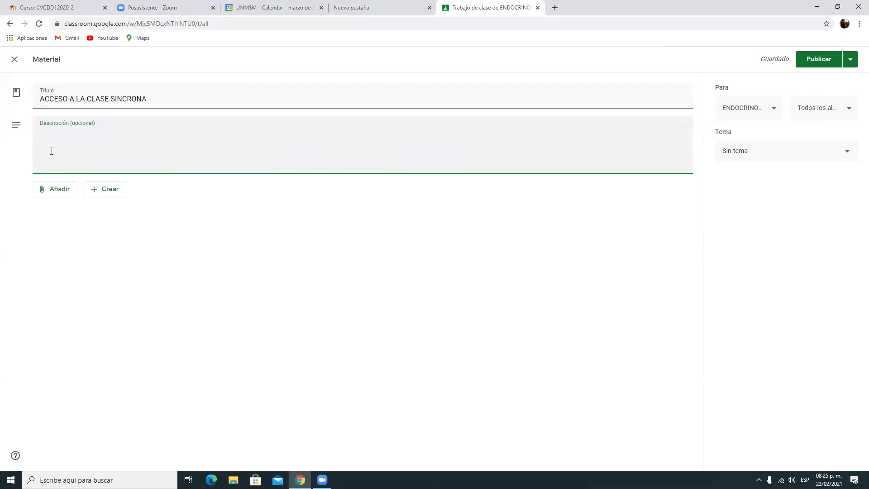
{"action": "type", "text": "A"}
{"action": "key", "text": "BackSpace"}
{"action": "key", "text": "BackSpace"}
{"action": "type", "text": "Señores estudiantes: A "}
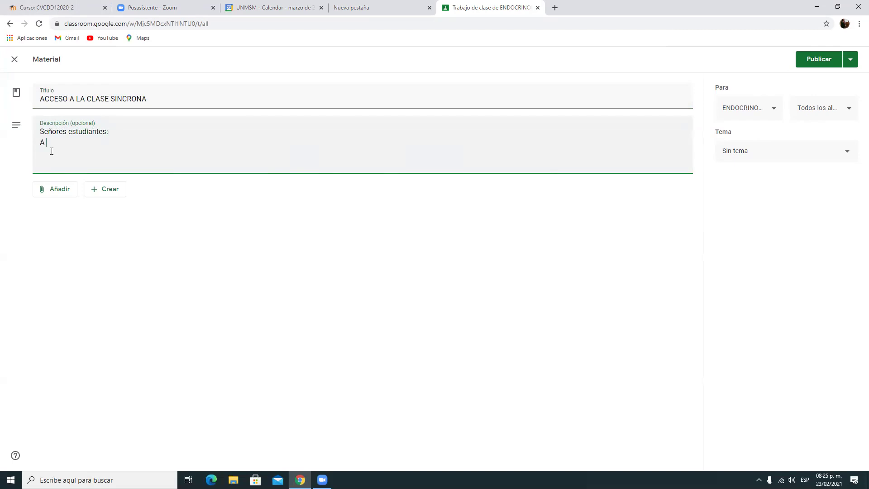
{"action": "type", "text": "través de este link podrán acceder a las clases síncronas"}
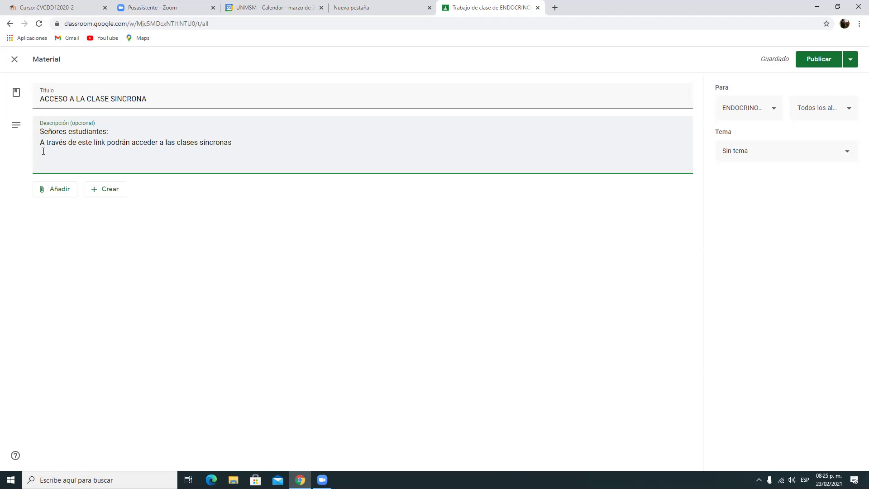
Copy the Google Meet link from the 2 March CLASE RECURRENTE event in Google Calendar and return to the Classroom material
{"action": "left_click", "coordinate": [281, 12]}
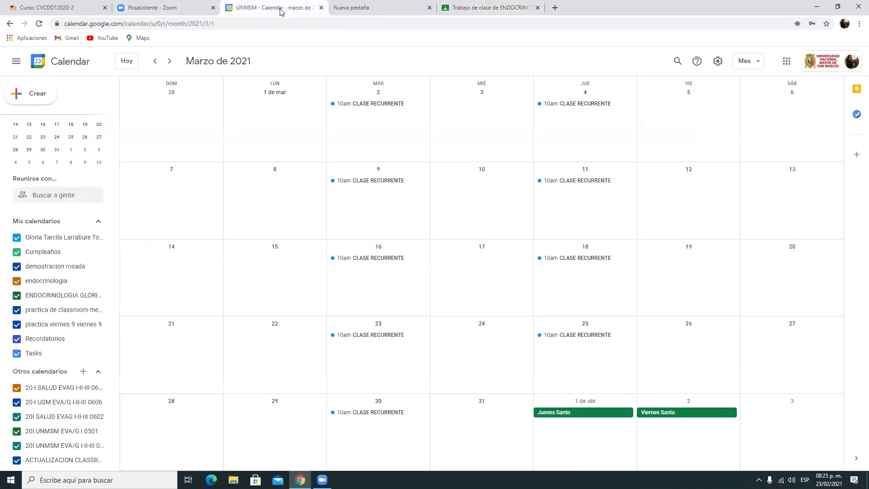
{"action": "left_click", "coordinate": [362, 107]}
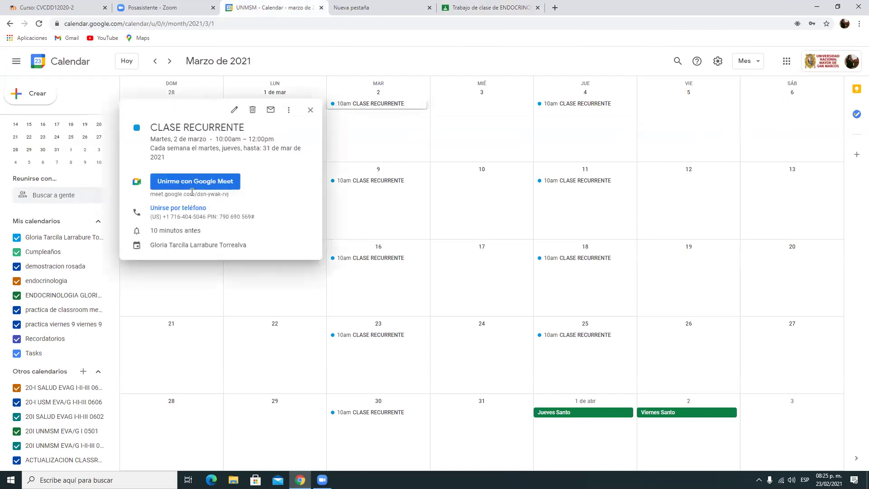
{"action": "mouse_move", "coordinate": [212, 192]}
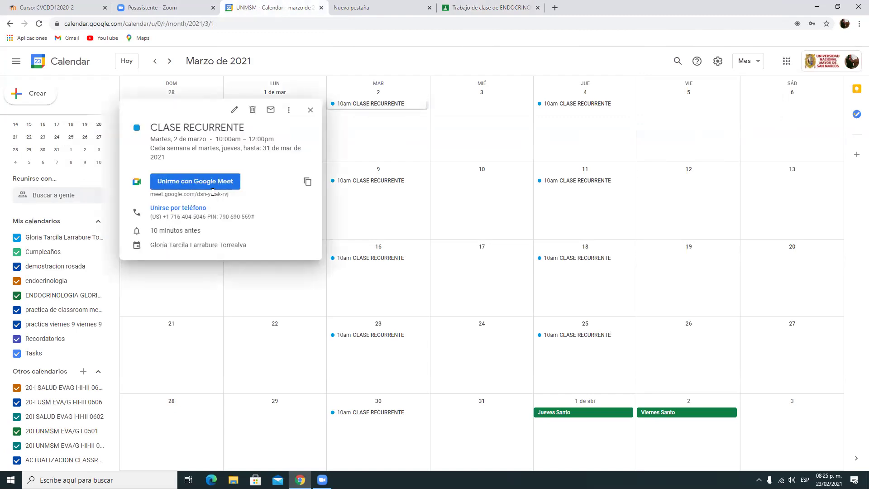
{"action": "left_click", "coordinate": [308, 185]}
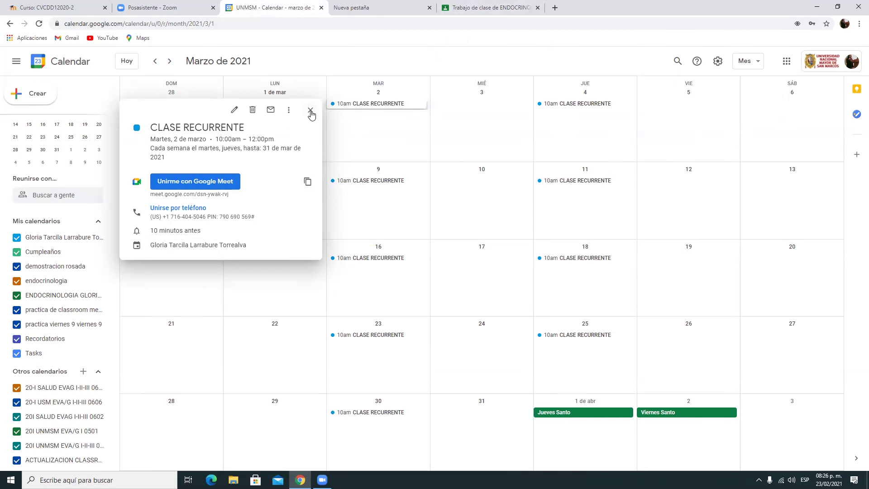
{"action": "left_click", "coordinate": [483, 10]}
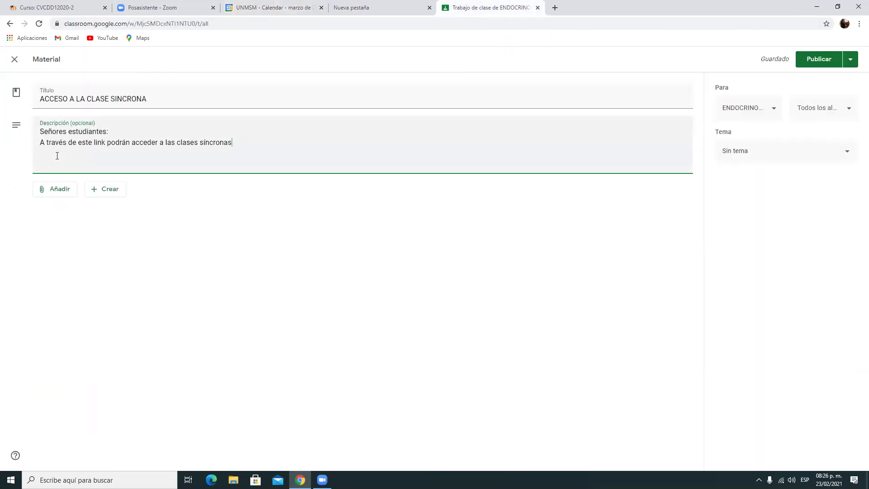
Attach the copied Google Meet link to the ACCESO A LA CLASE SINCRONA material
{"action": "right_click", "coordinate": [56, 157]}
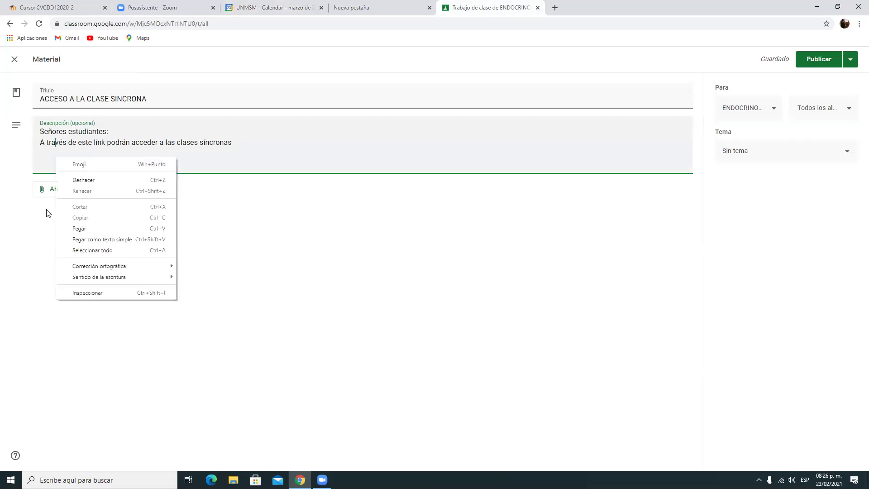
{"action": "left_click", "coordinate": [55, 192]}
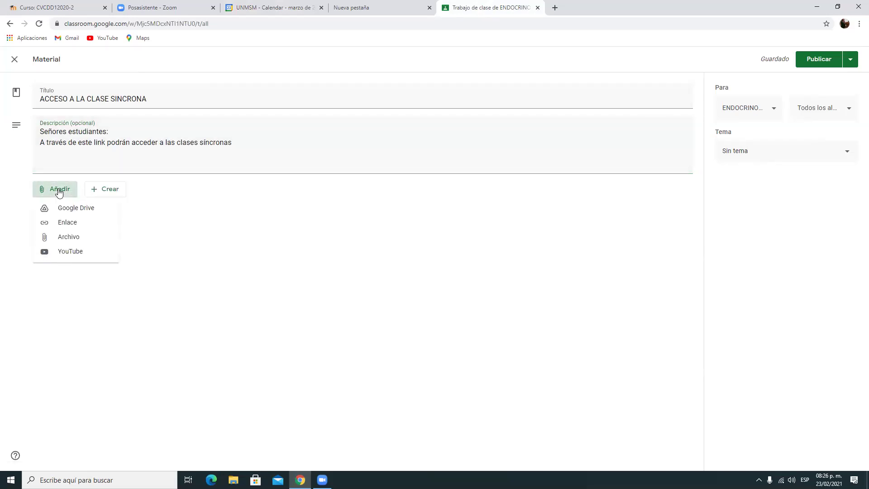
{"action": "left_click", "coordinate": [69, 228]}
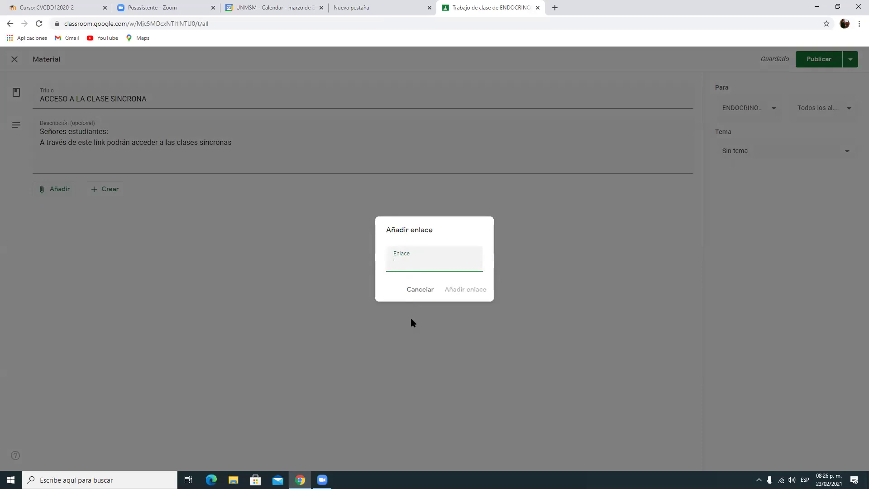
{"action": "right_click", "coordinate": [393, 263]}
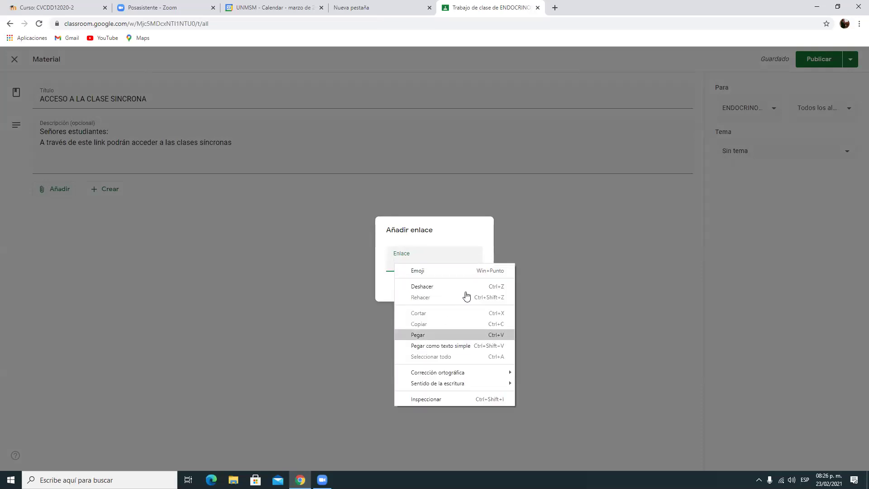
{"action": "left_click", "coordinate": [419, 335]}
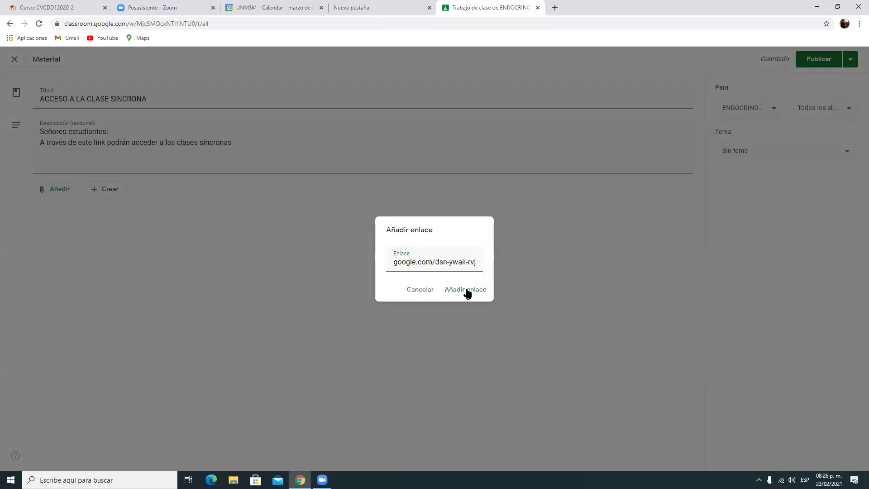
{"action": "left_click", "coordinate": [468, 292]}
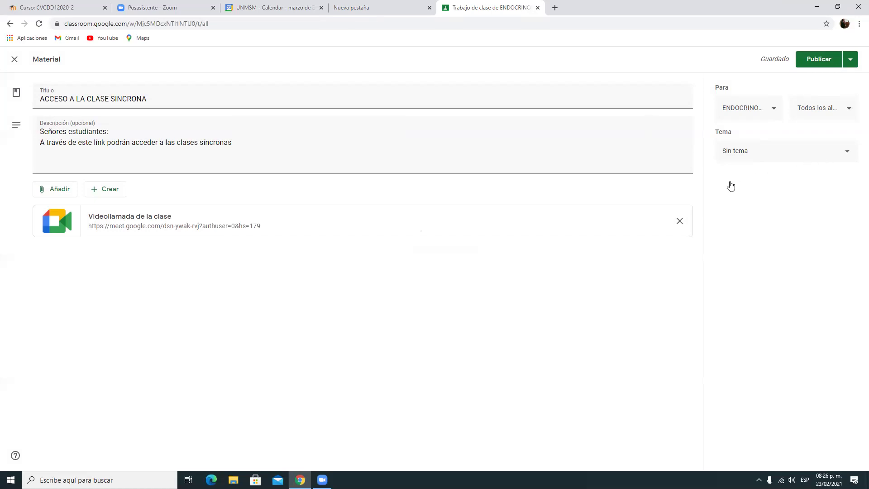
Assign the material to the topic CLASE SINCRONA, publish it and expand the published entry in the classwork
{"action": "left_click", "coordinate": [733, 152]}
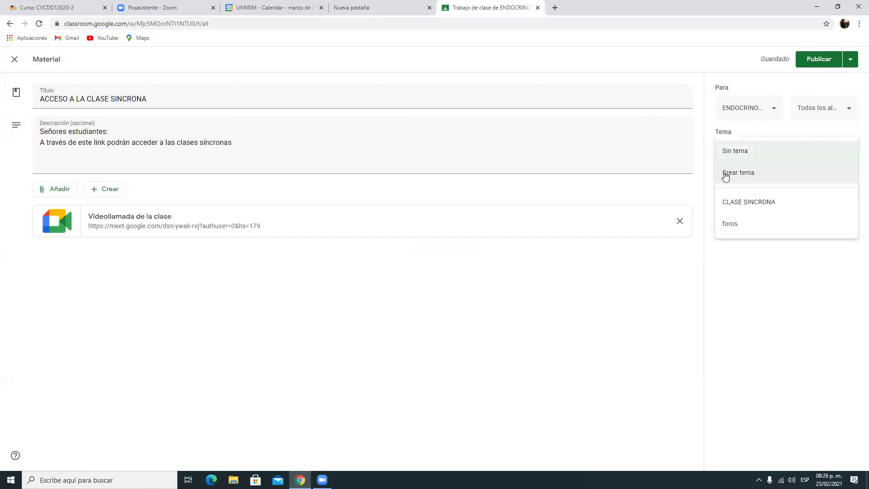
{"action": "left_click", "coordinate": [739, 203]}
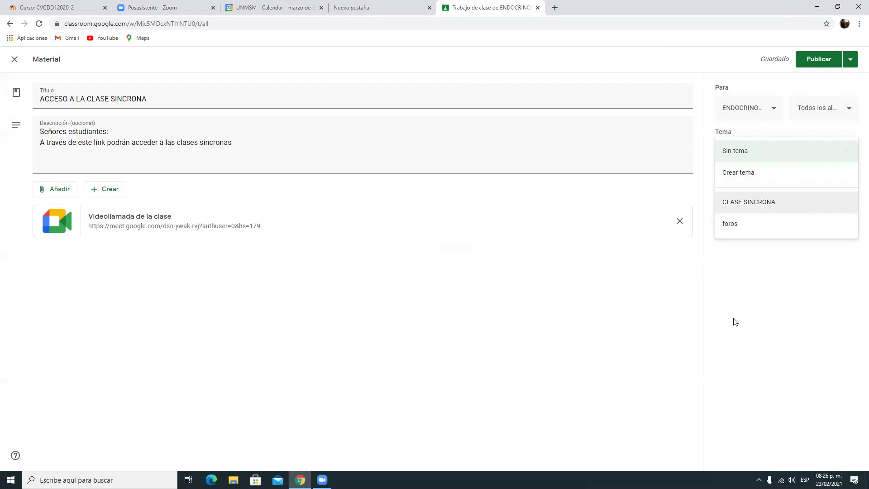
{"action": "left_click", "coordinate": [820, 60]}
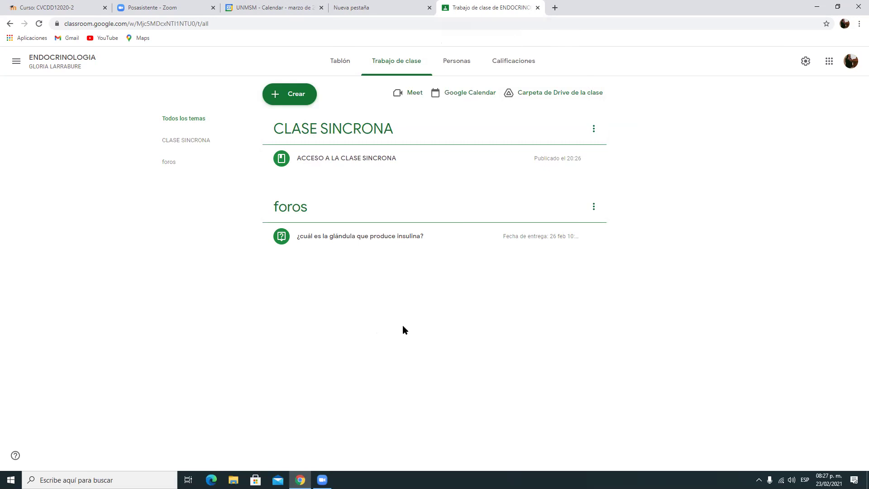
{"action": "left_click", "coordinate": [341, 162]}
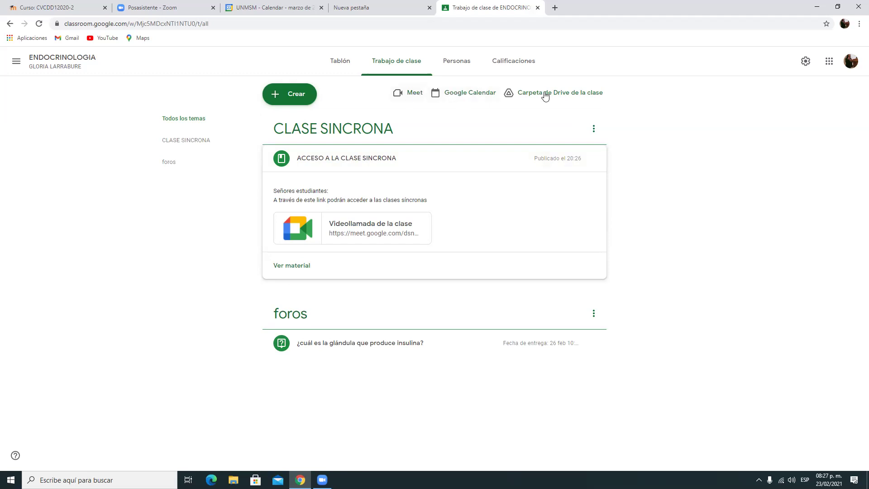
Generate a Meet link for the ENDOCRINOLOGIA class, keep it visible to students and save it
{"action": "left_click", "coordinate": [414, 94]}
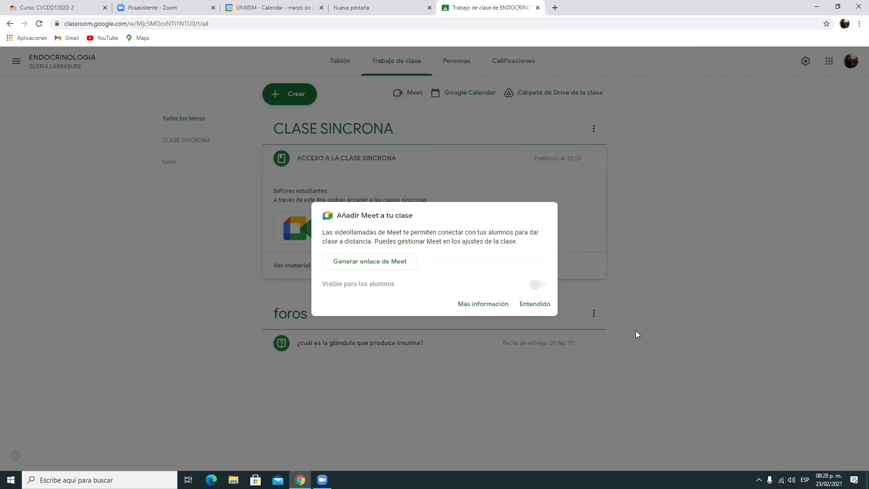
{"action": "left_click", "coordinate": [527, 299]}
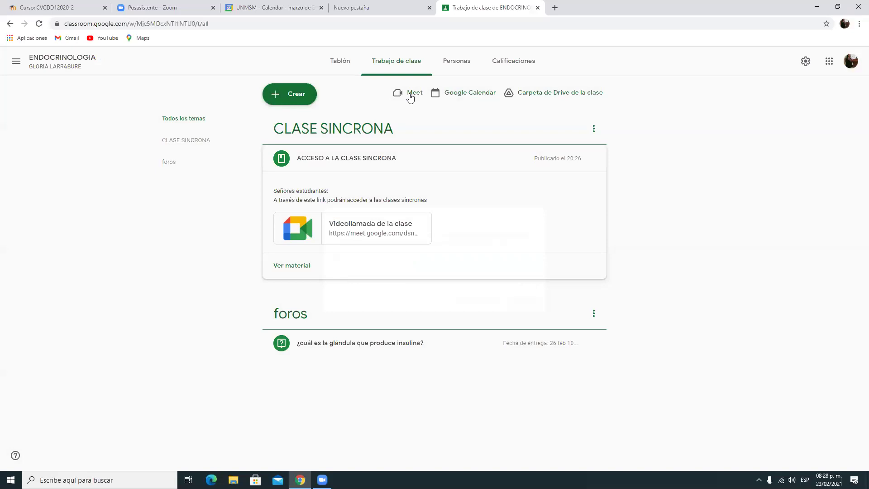
{"action": "left_click", "coordinate": [410, 97]}
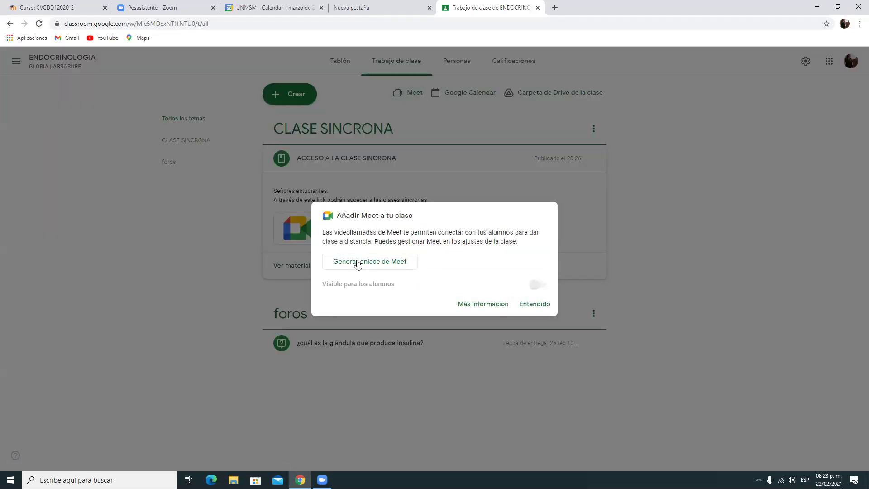
{"action": "left_click", "coordinate": [358, 262]}
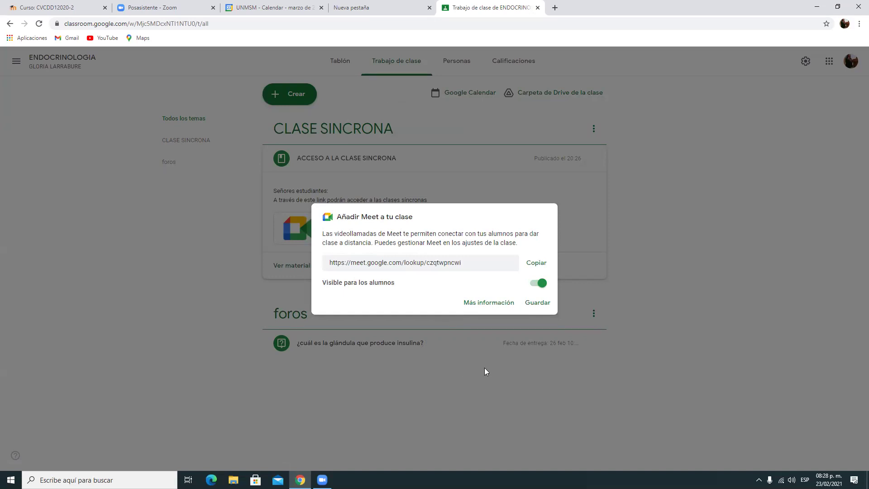
{"action": "left_click", "coordinate": [537, 303]}
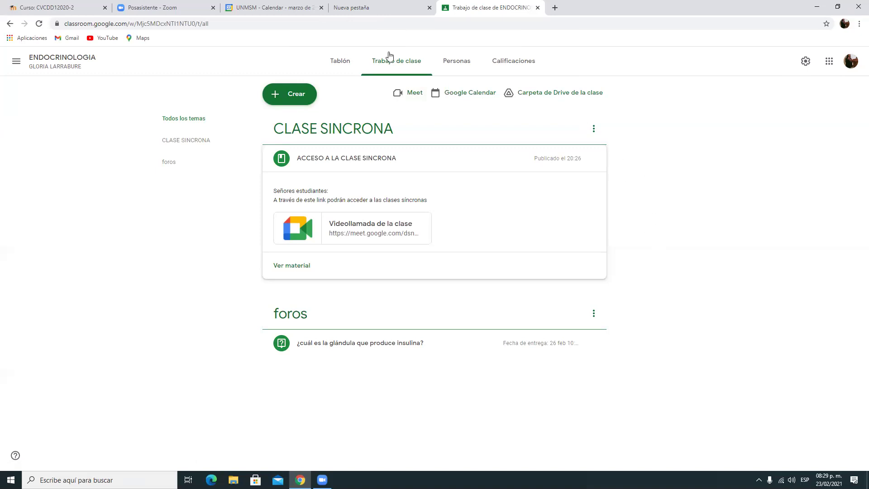
Examine the Meet link in the header of the ENDOCRINOLOGIA stream and close the class page
{"action": "left_click", "coordinate": [342, 63]}
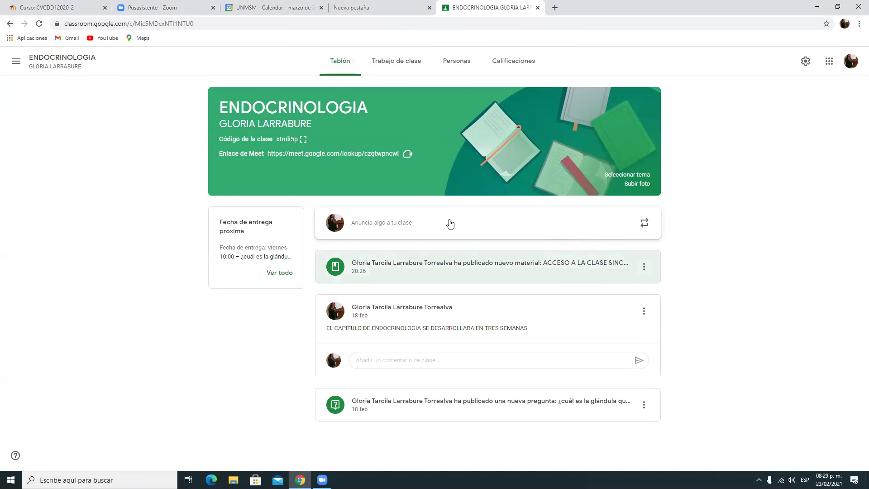
{"action": "left_click", "coordinate": [307, 155]}
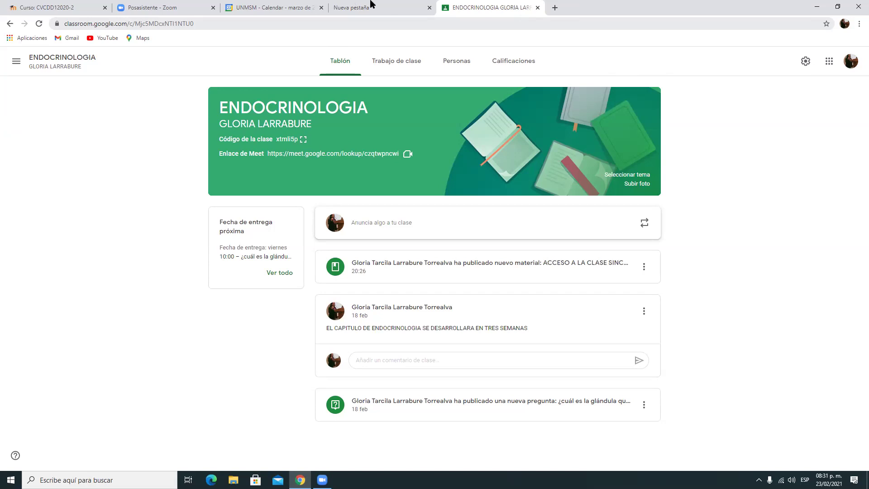
{"action": "left_click", "coordinate": [538, 8]}
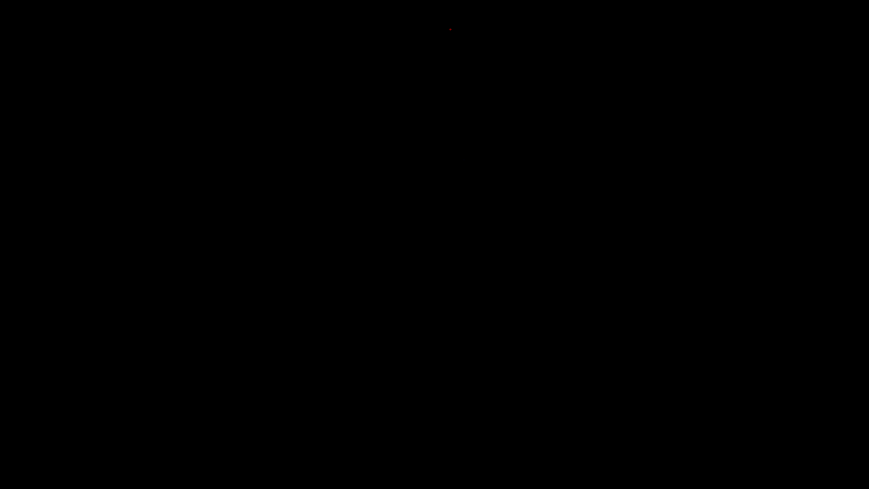
{"action": "key", "text": "Right"}
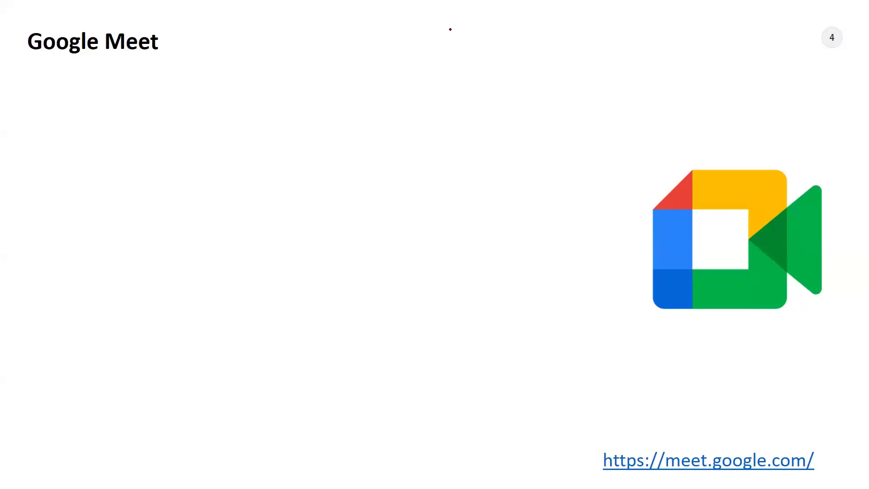